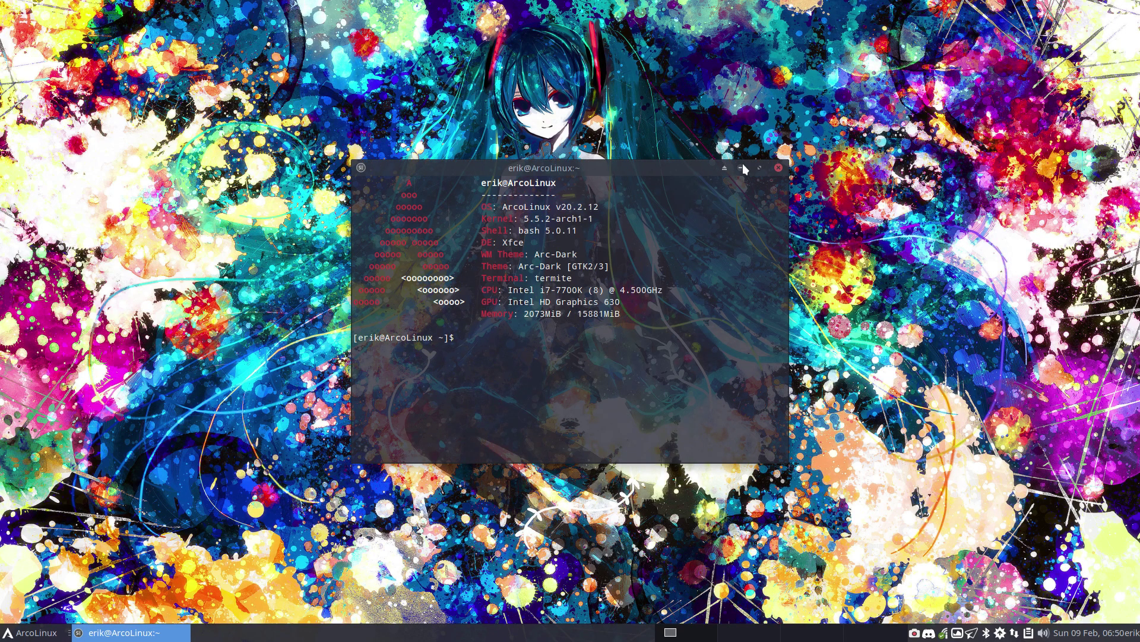
- Close the termite terminal window showing system info
{"action": "left_click", "coordinate": [777, 167]}
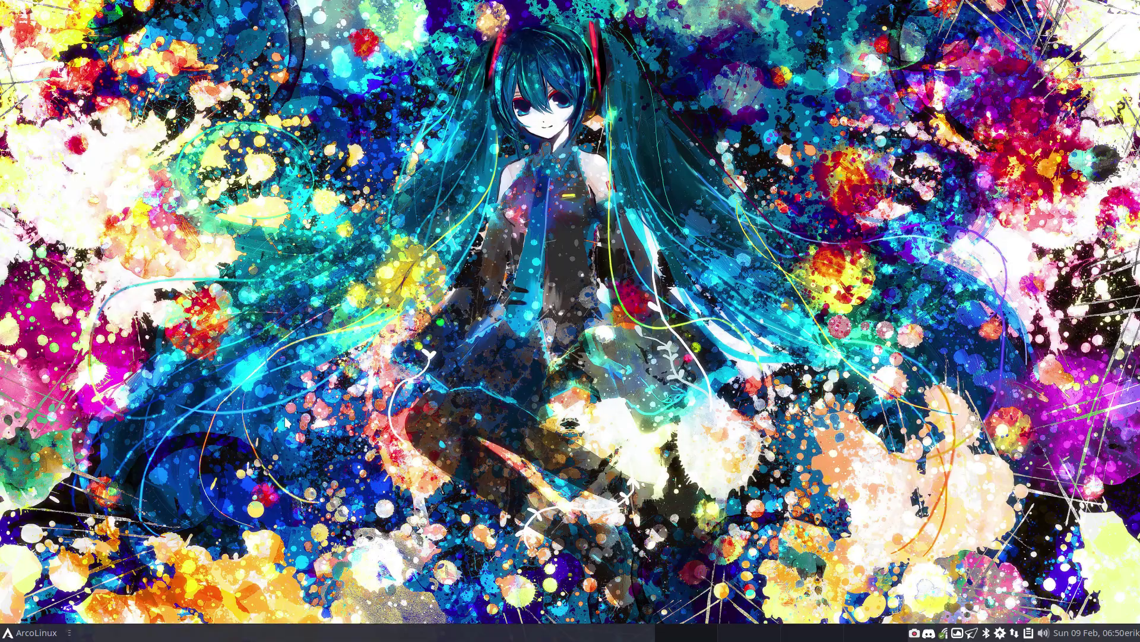
- Open ~/.config/autostart in Thunar with hidden files shown, tiled top-right
{"action": "key", "text": "super+shift+Return"}
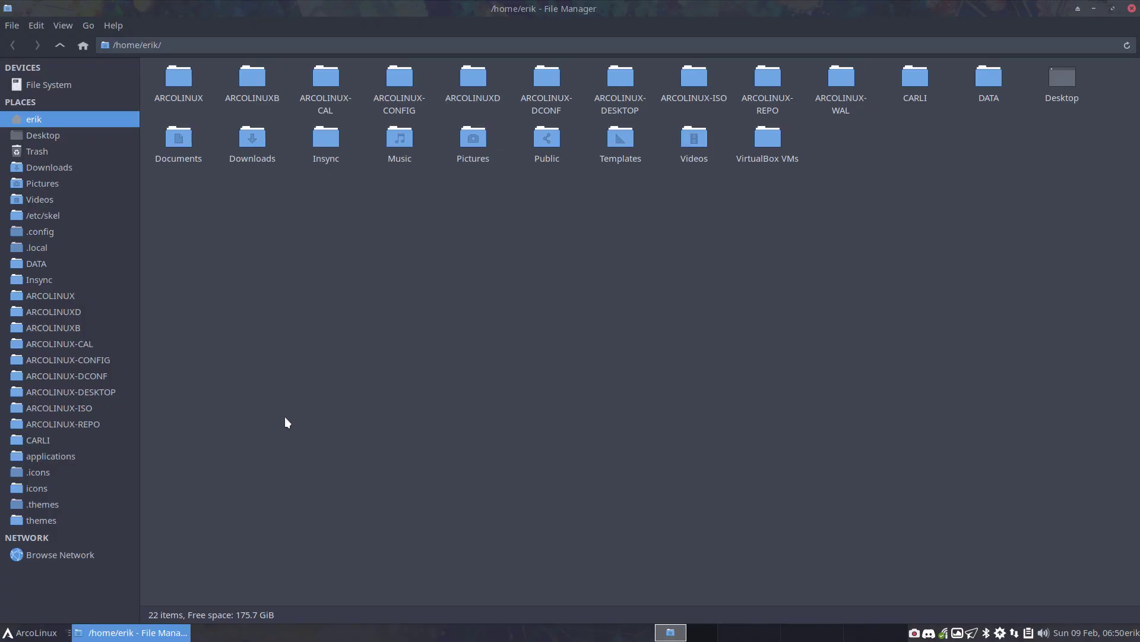
{"action": "key", "text": "ctrl+h"}
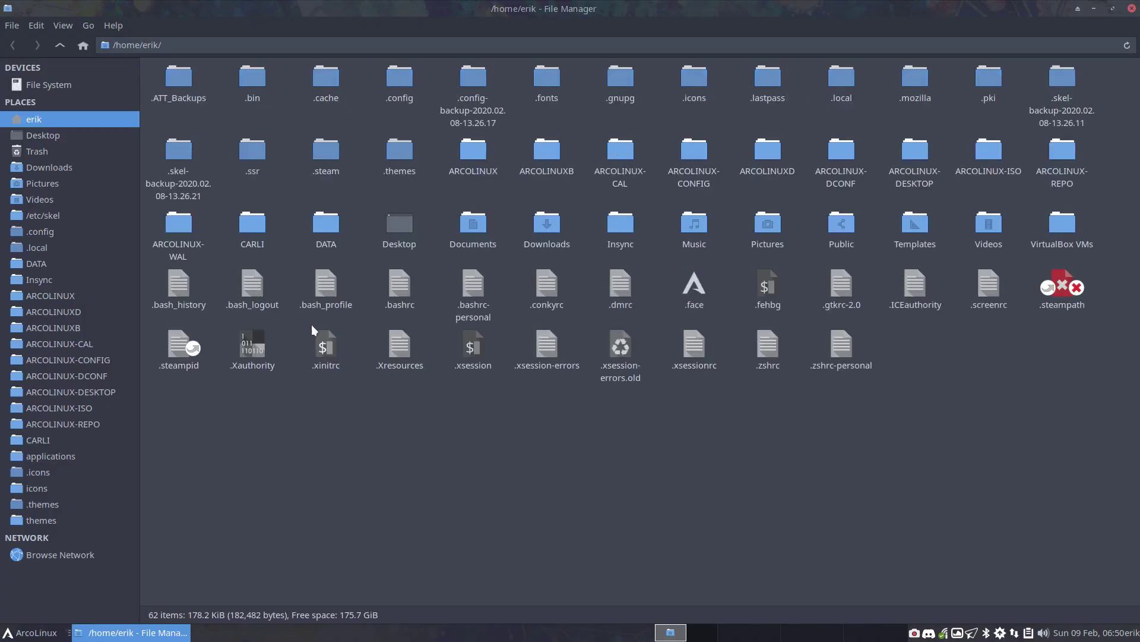
{"action": "double_click", "coordinate": [397, 81]}
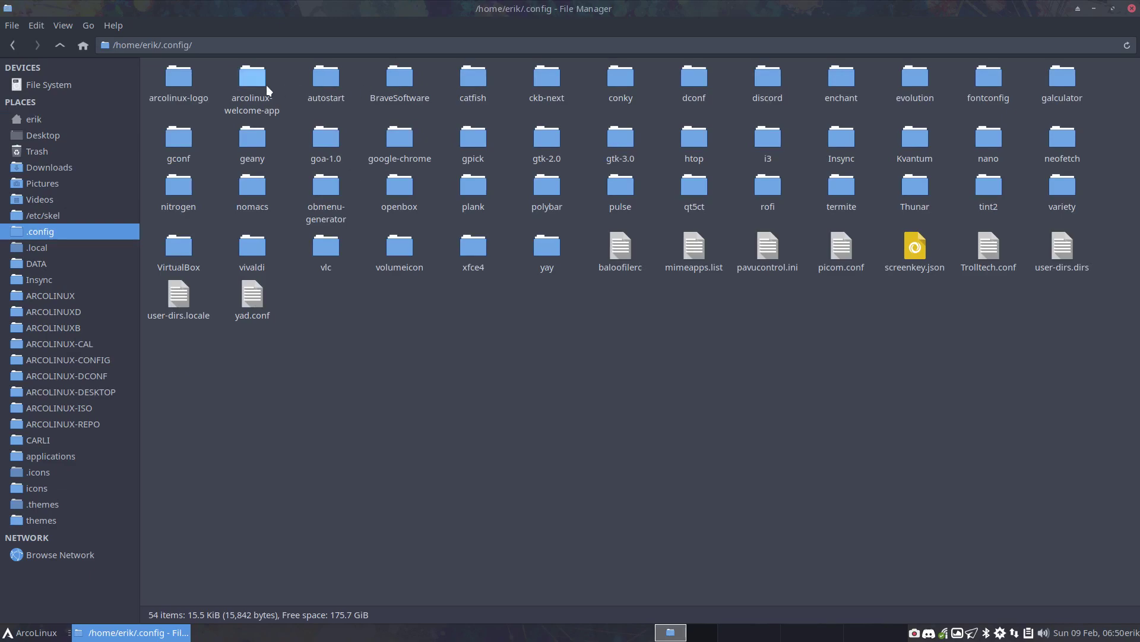
{"action": "double_click", "coordinate": [328, 80]}
{"action": "left_click_drag", "start_coordinate": [295, 1], "coordinate": [1096, 12]}
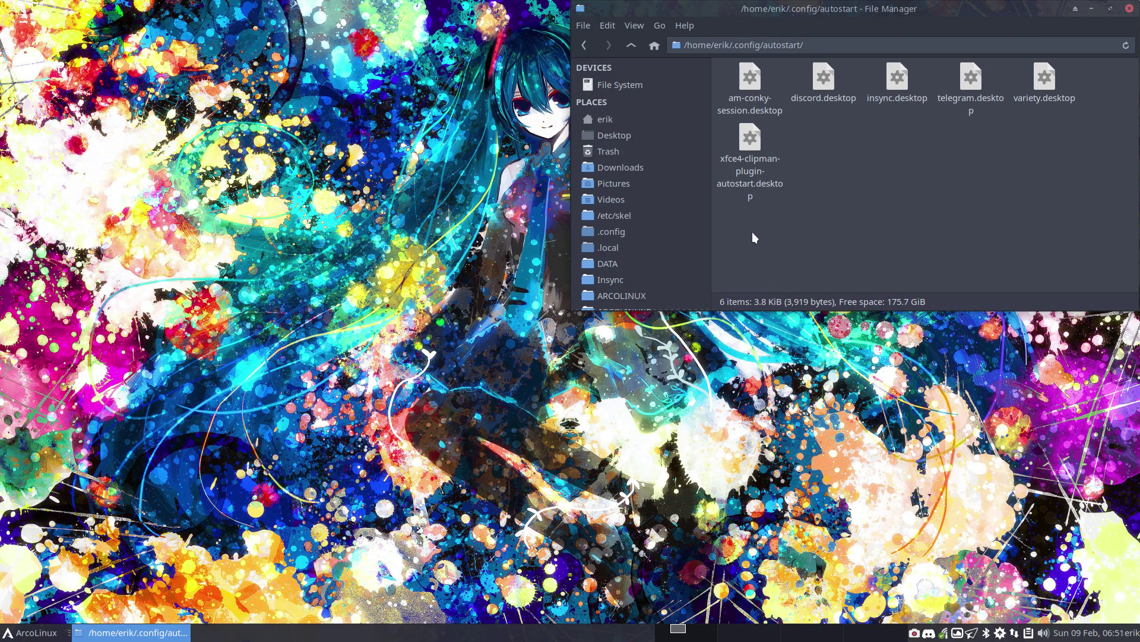
- Look over the autostart entries such as telegram.desktop, then bring up the application launcher
{"action": "left_click_drag", "start_coordinate": [752, 238], "coordinate": [997, 184]}
{"action": "left_click", "coordinate": [980, 109]}
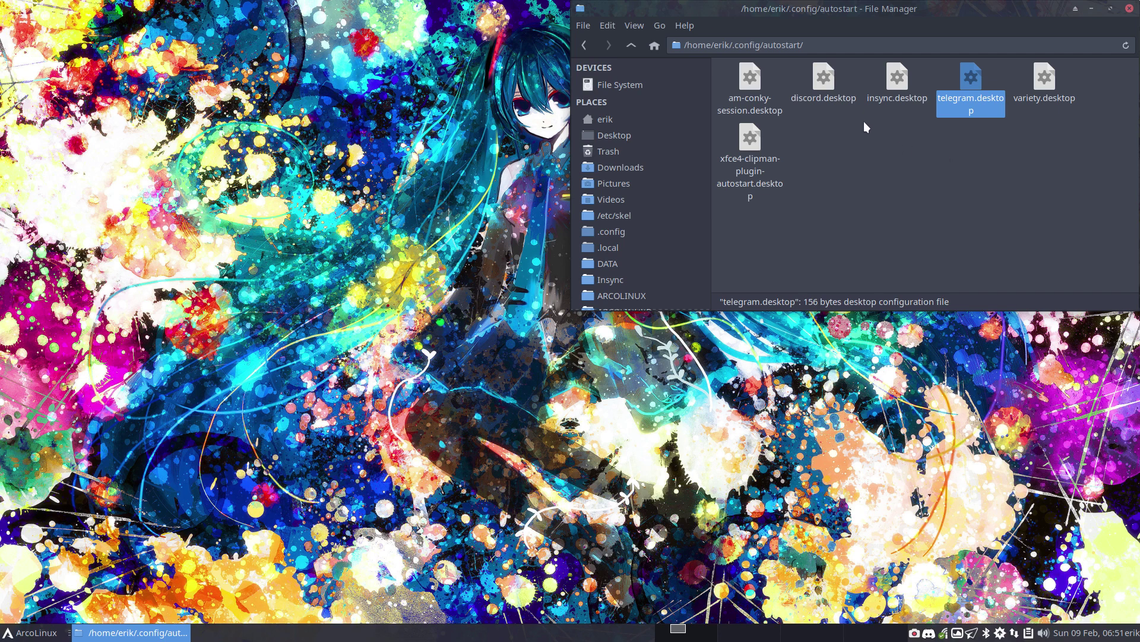
{"action": "left_click", "coordinate": [1046, 163]}
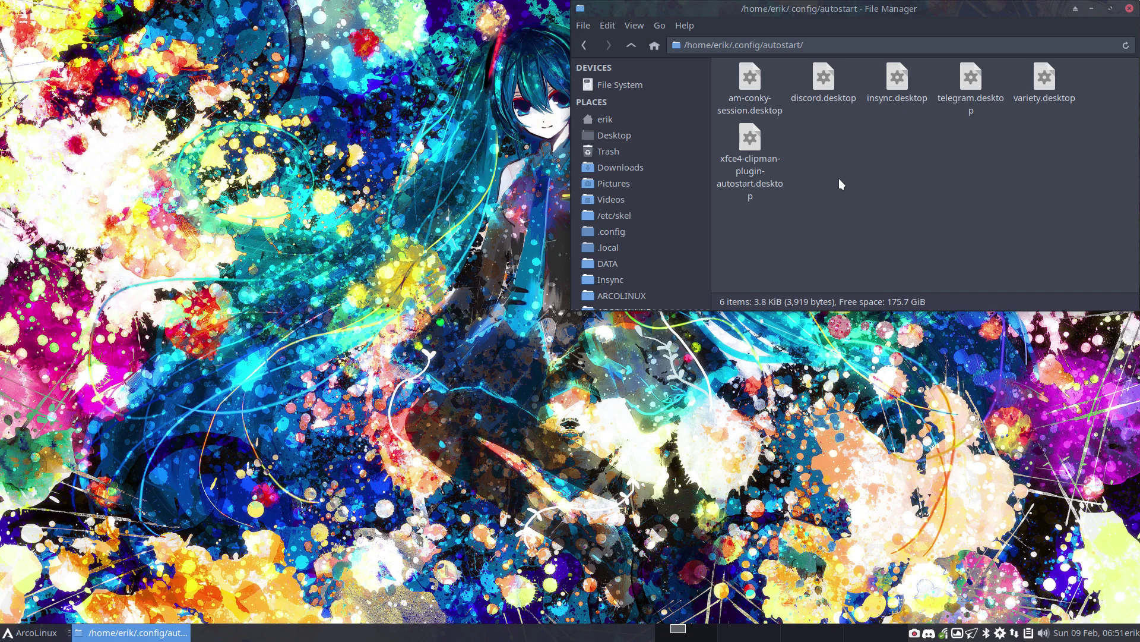
{"action": "left_click", "coordinate": [36, 633]}
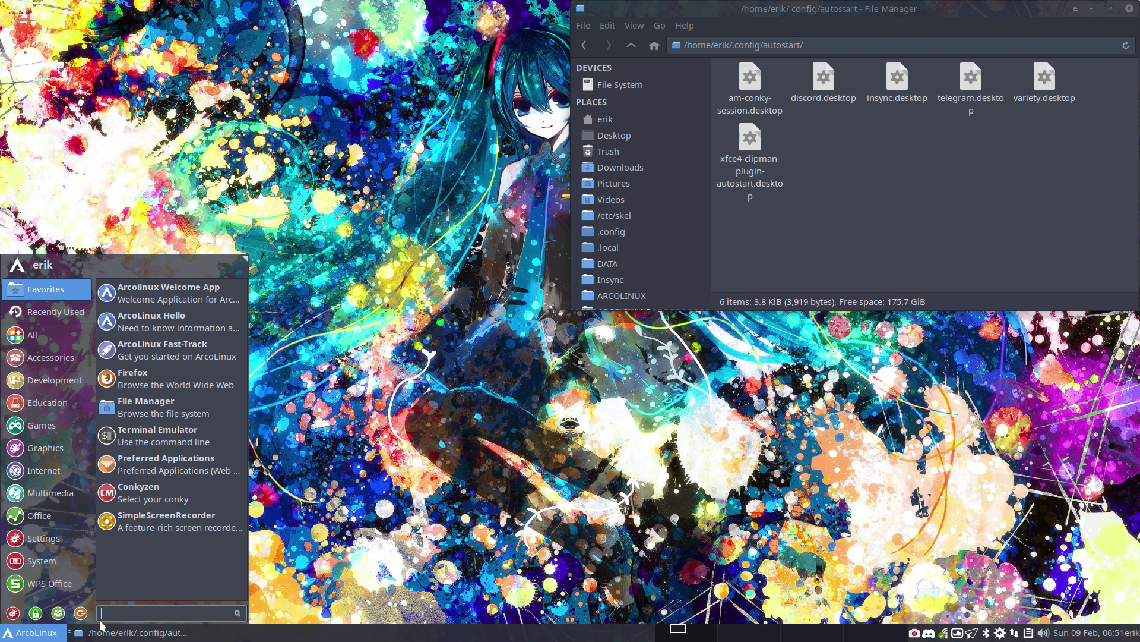
- Search the Whisker Menu for 'star', after trying 'autos', to list Session and Startup
{"action": "type", "text": "star"}
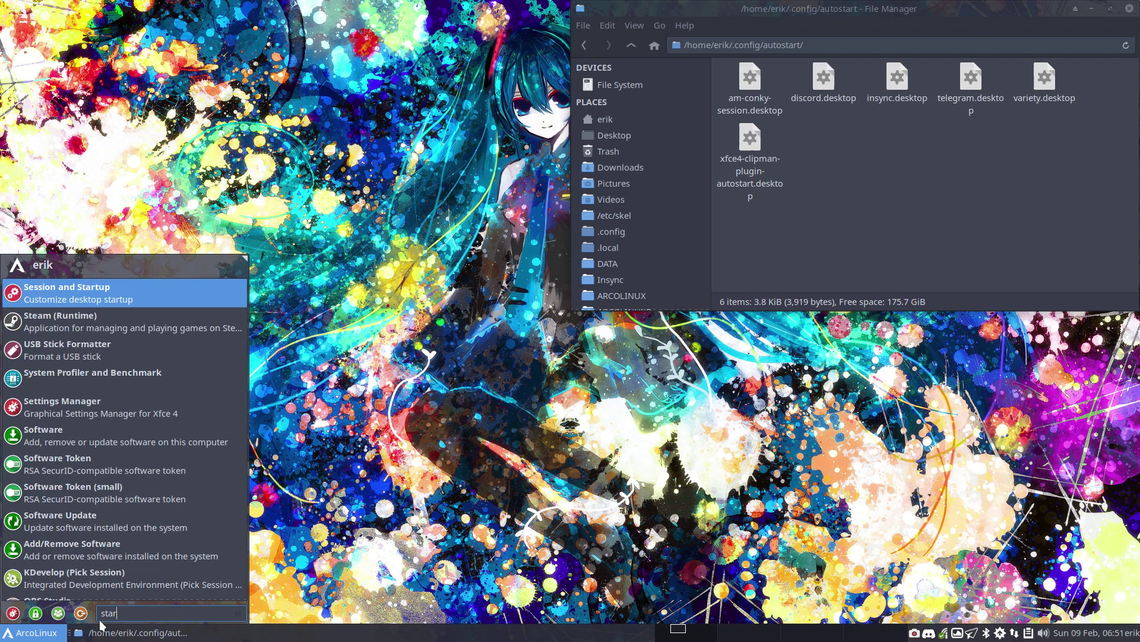
{"action": "key", "text": "BackSpace"}
{"action": "key", "text": "BackSpace"}
{"action": "key", "text": "BackSpace"}
{"action": "key", "text": "BackSpace"}
{"action": "type", "text": "au"}
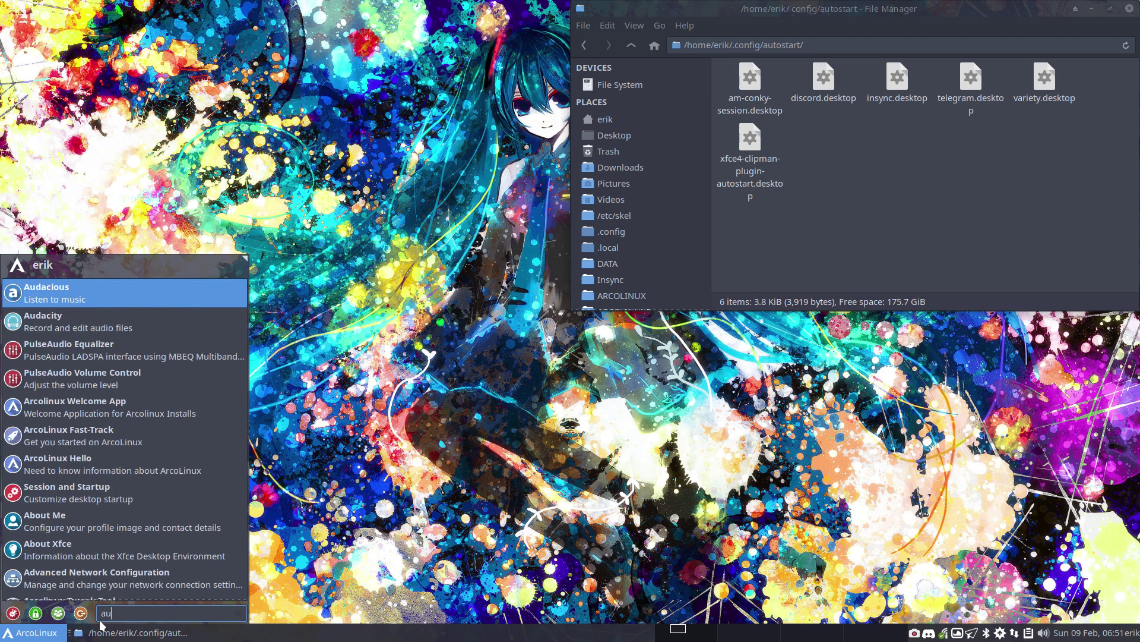
{"action": "type", "text": "tos"}
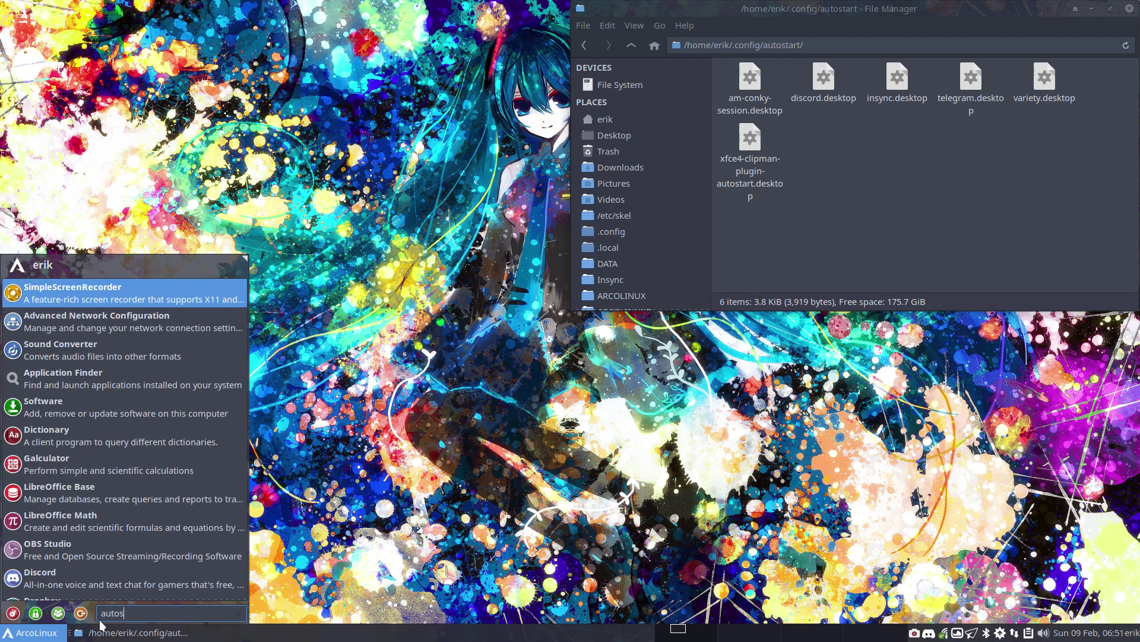
{"action": "key", "text": "BackSpace"}
{"action": "key", "text": "BackSpace"}
{"action": "key", "text": "BackSpace"}
{"action": "key", "text": "BackSpace"}
{"action": "key", "text": "BackSpace"}
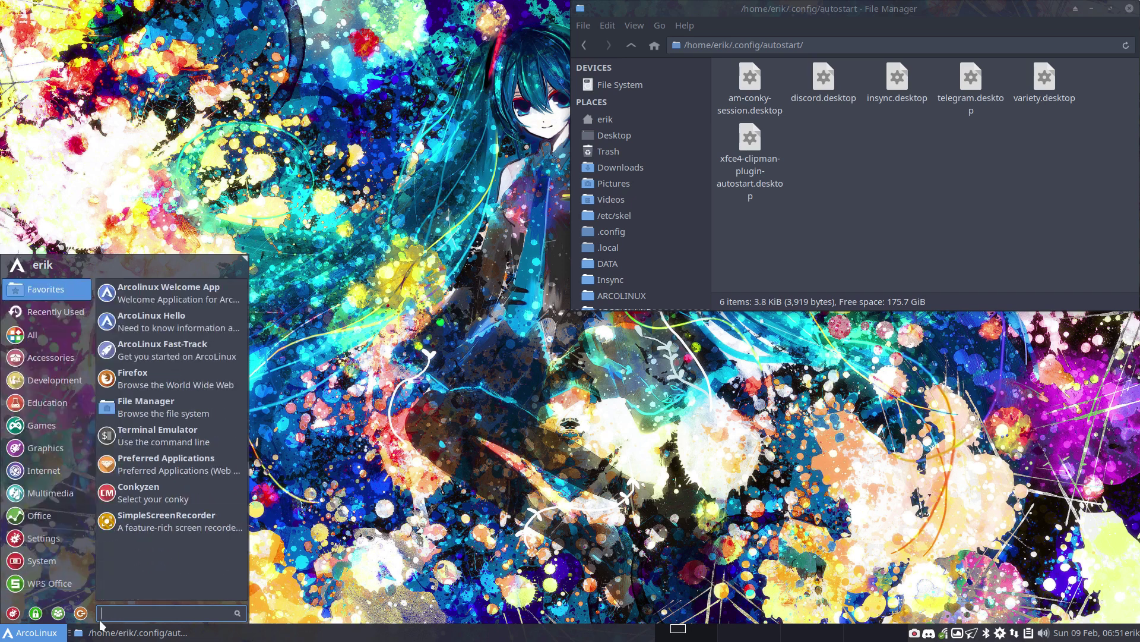
{"action": "type", "text": "star"}
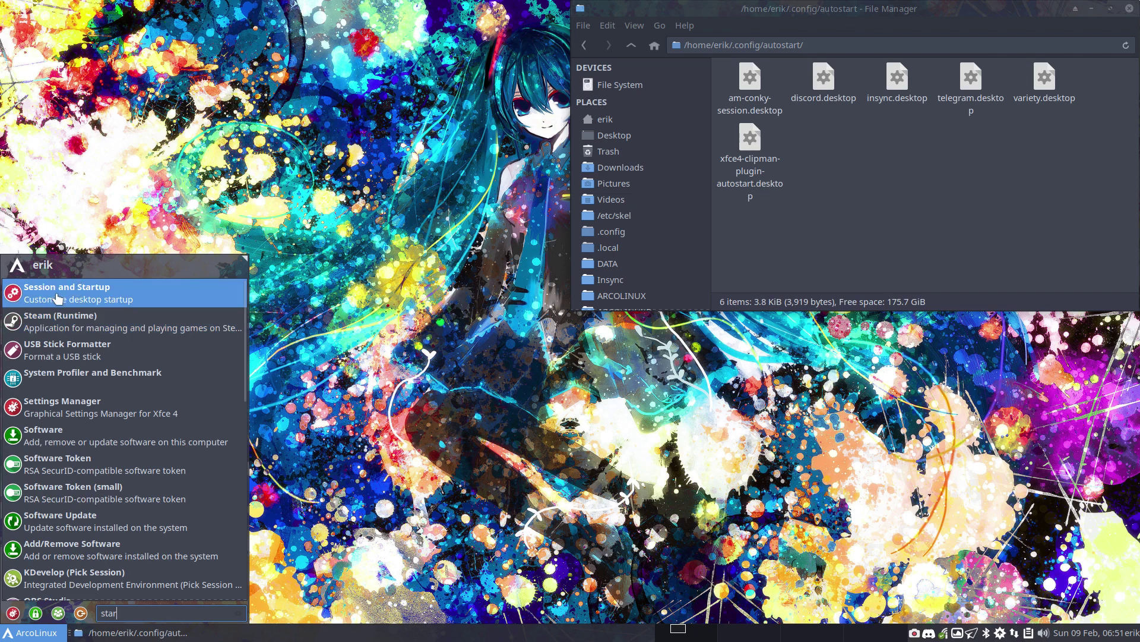
- Launch Session and Startup on its Application Autostart tab, moved up and left
{"action": "left_click", "coordinate": [93, 294]}
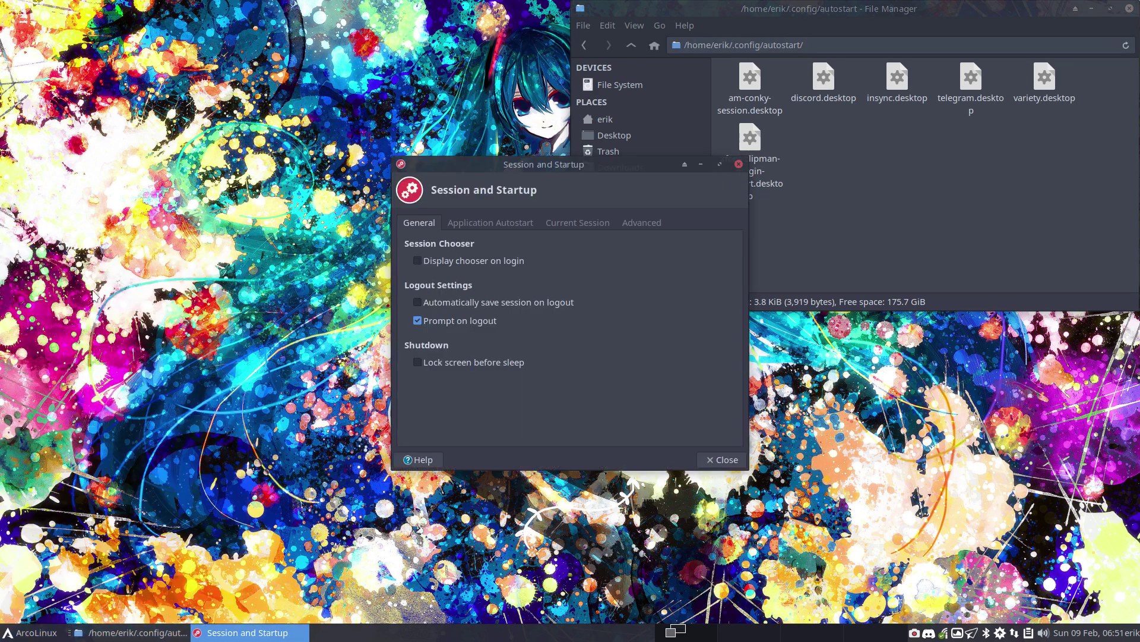
{"action": "left_click", "coordinate": [494, 222]}
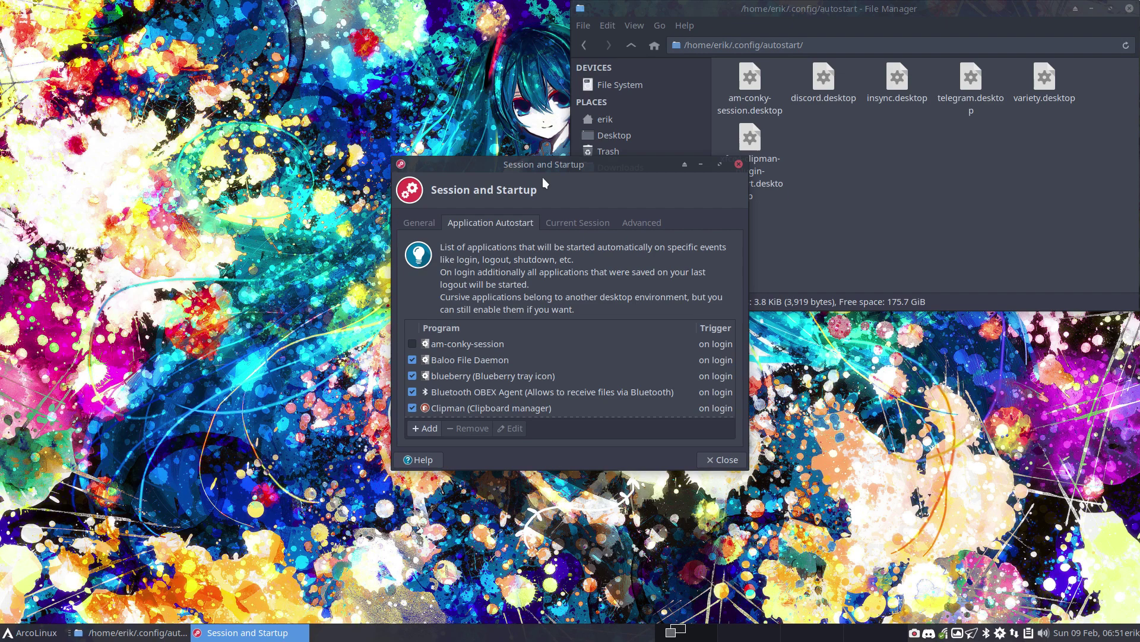
{"action": "left_click_drag", "start_coordinate": [568, 166], "coordinate": [359, 4]}
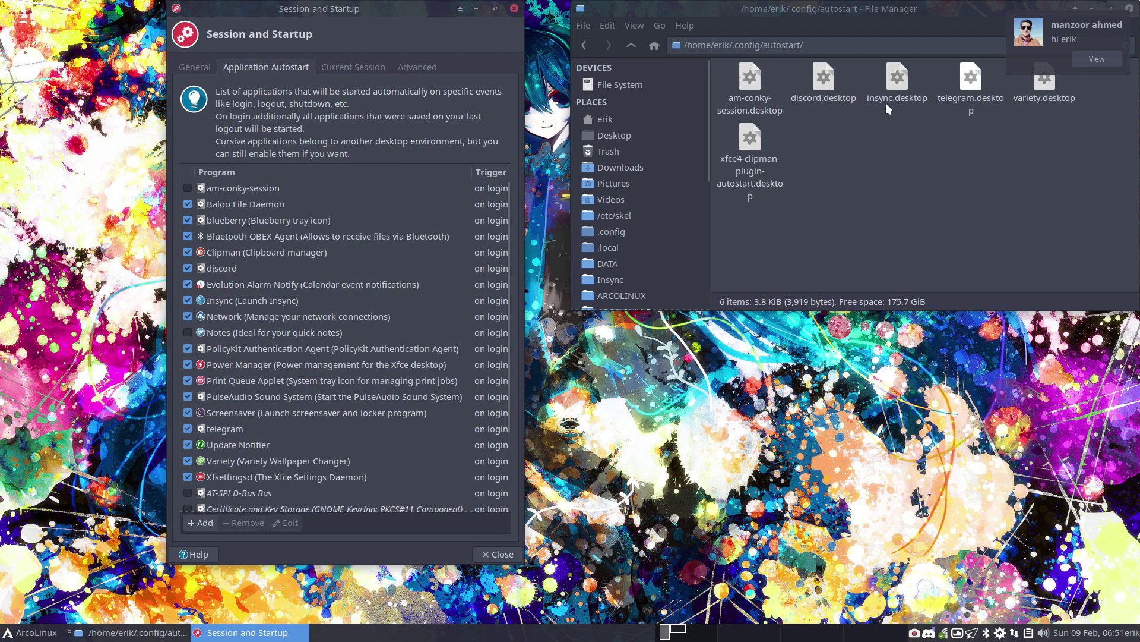
- Quit Discord and Telegram from their tray icon menus
{"action": "right_click", "coordinate": [929, 633]}
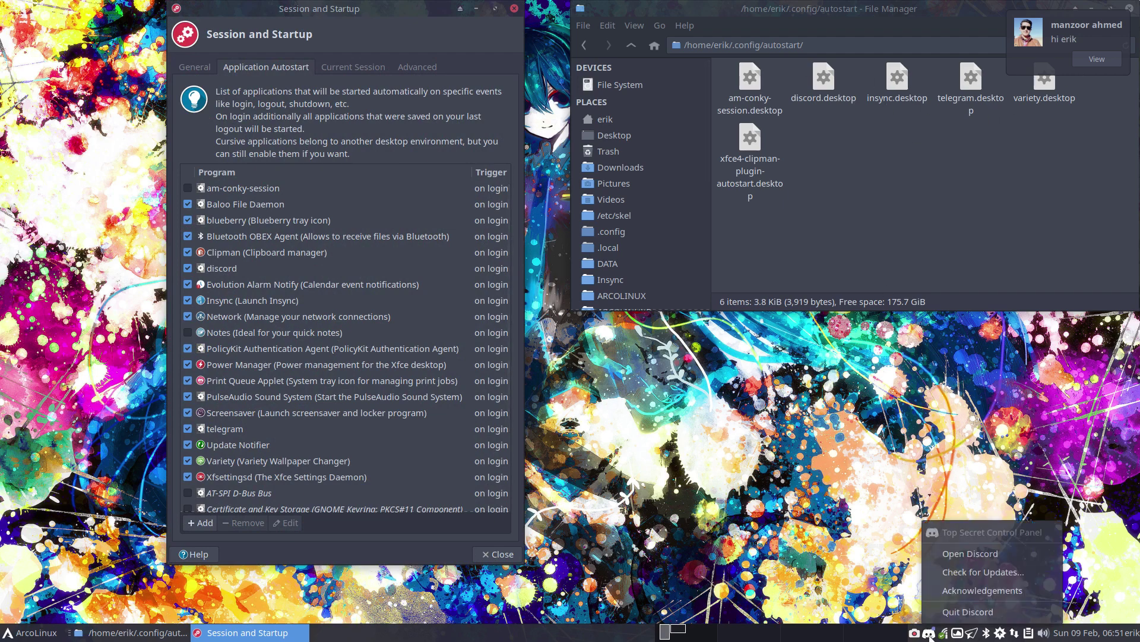
{"action": "left_click", "coordinate": [954, 613]}
{"action": "right_click", "coordinate": [973, 632]}
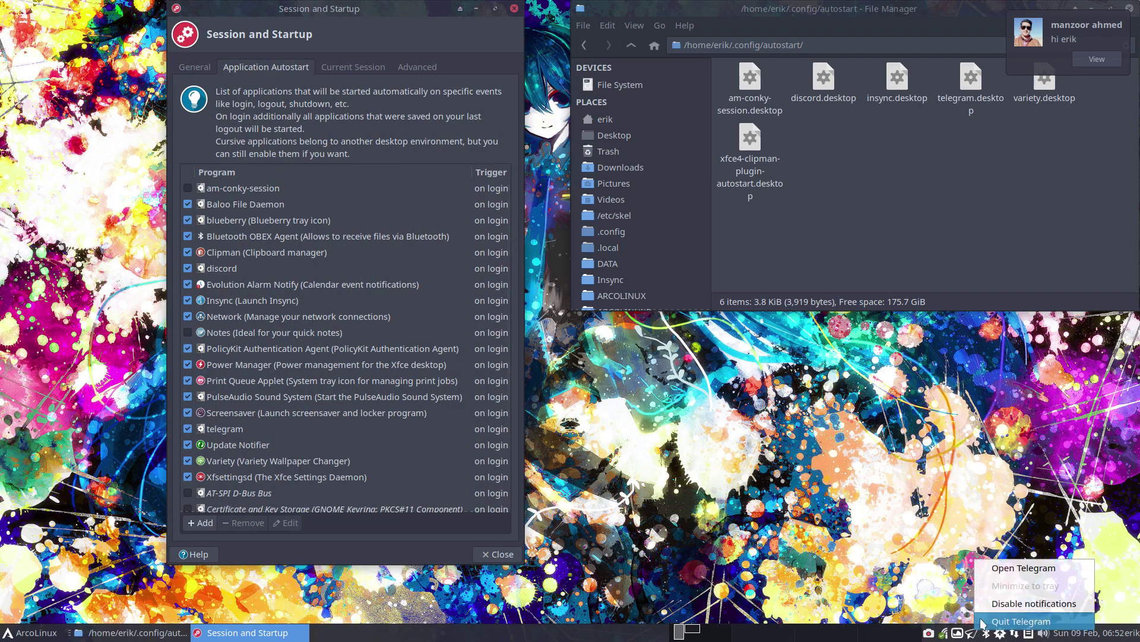
{"action": "left_click", "coordinate": [983, 622]}
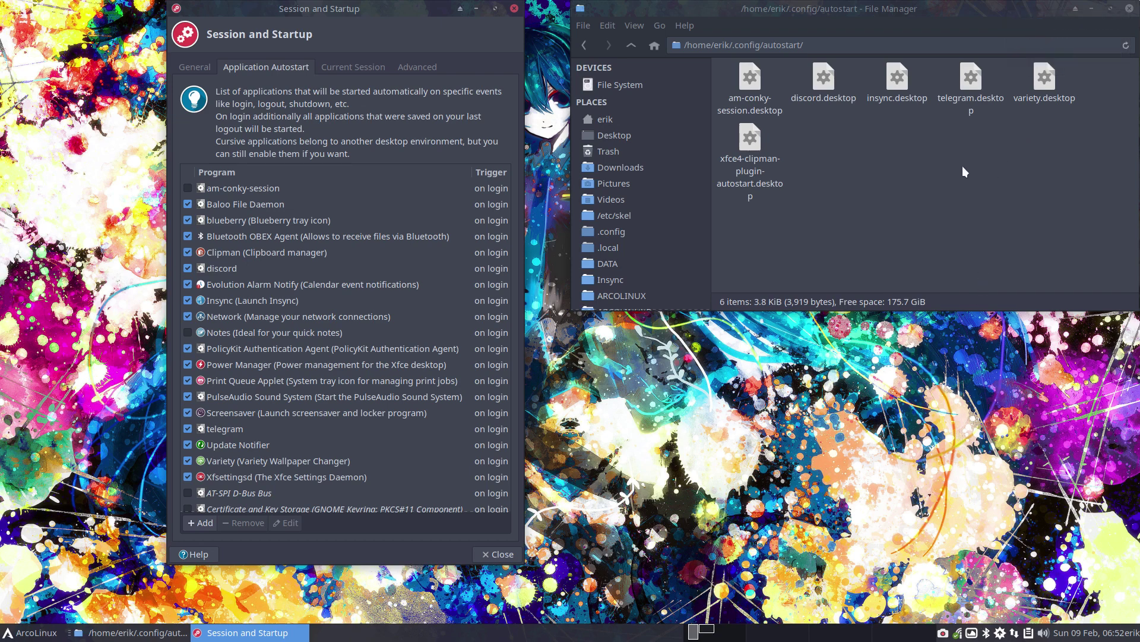
{"action": "scroll", "coordinate": [347, 333], "scroll_direction": "down", "scroll_amount": 2}
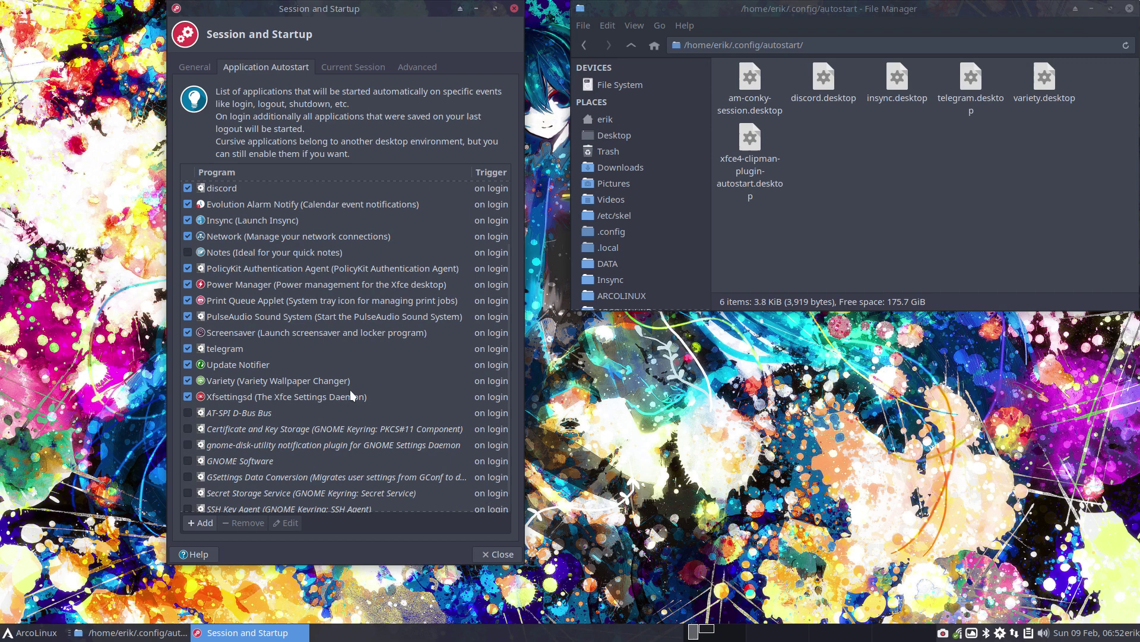
- Add an autostart entry named plank with the command plank
{"action": "left_click", "coordinate": [205, 522]}
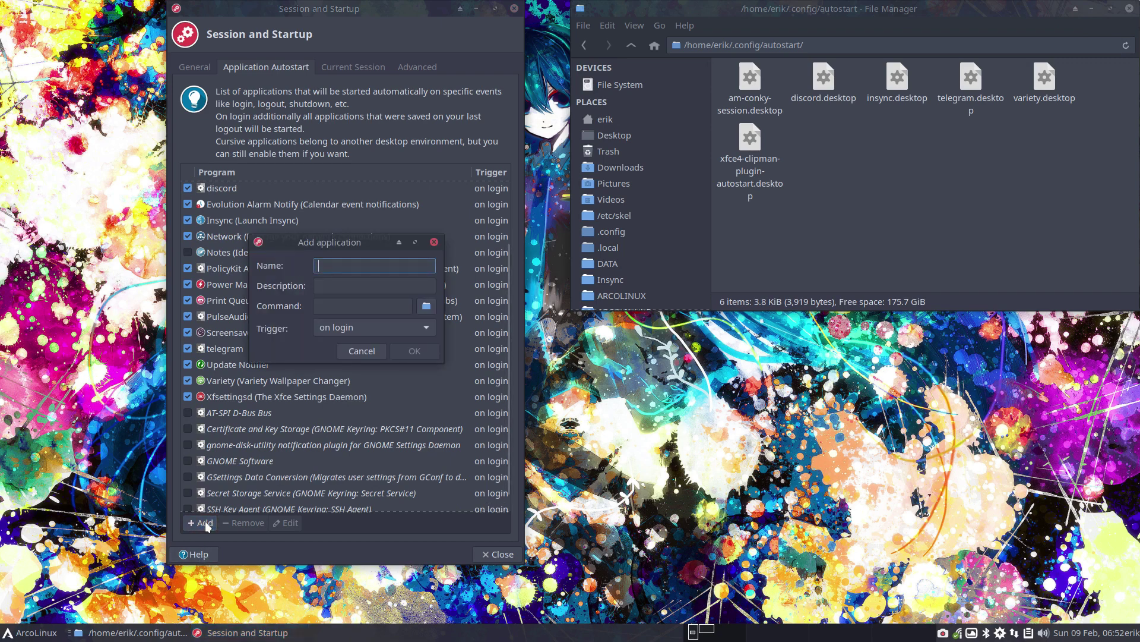
{"action": "key", "text": "ctrl+alt+Right"}
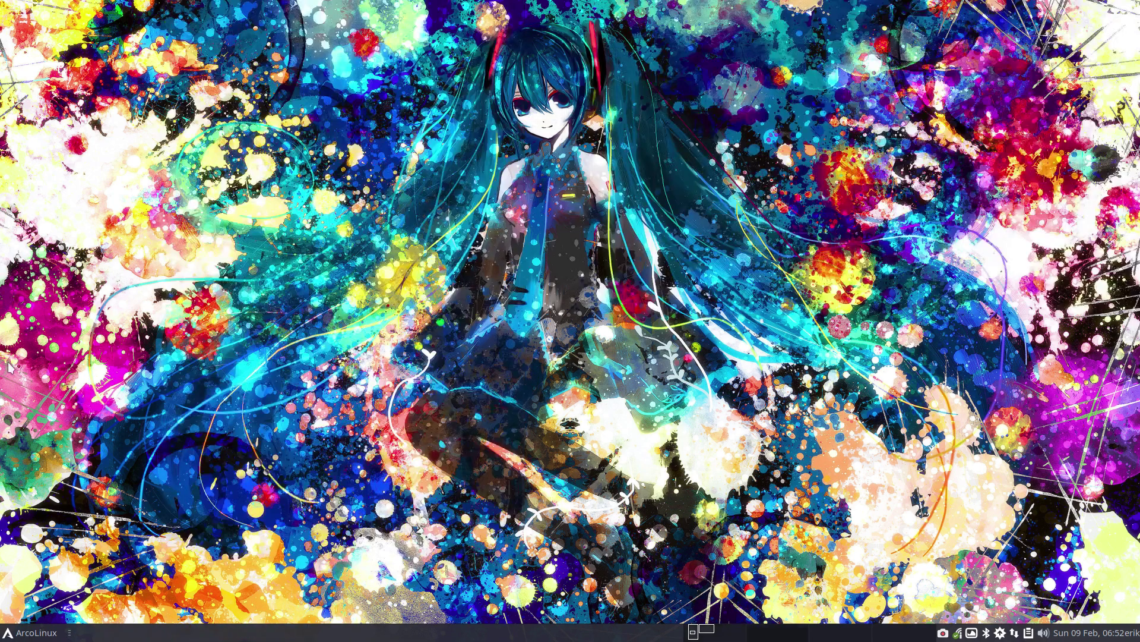
{"action": "left_click", "coordinate": [695, 633]}
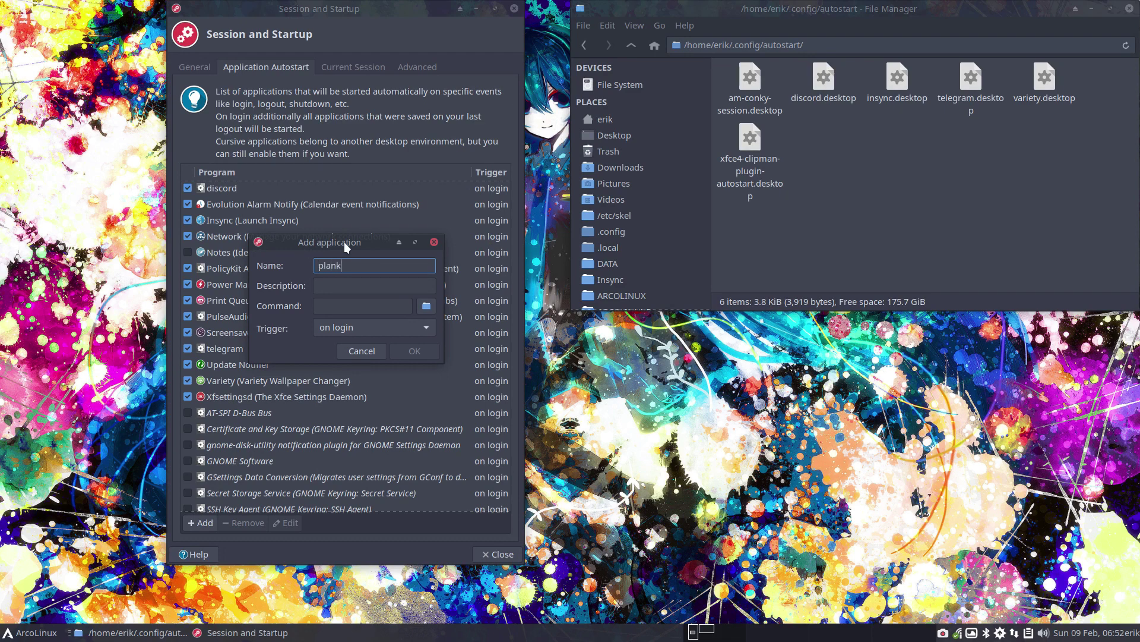
{"action": "key", "text": "Tab"}
{"action": "key", "text": "Tab"}
{"action": "type", "text": "p"}
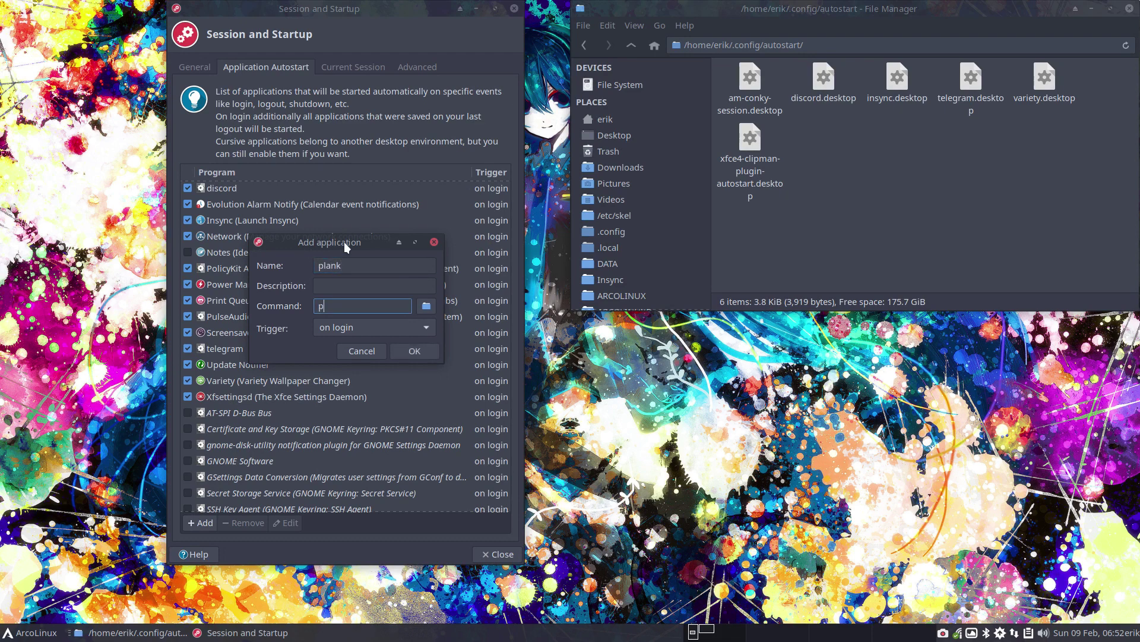
{"action": "type", "text": "lank"}
{"action": "left_click", "coordinate": [413, 351]}
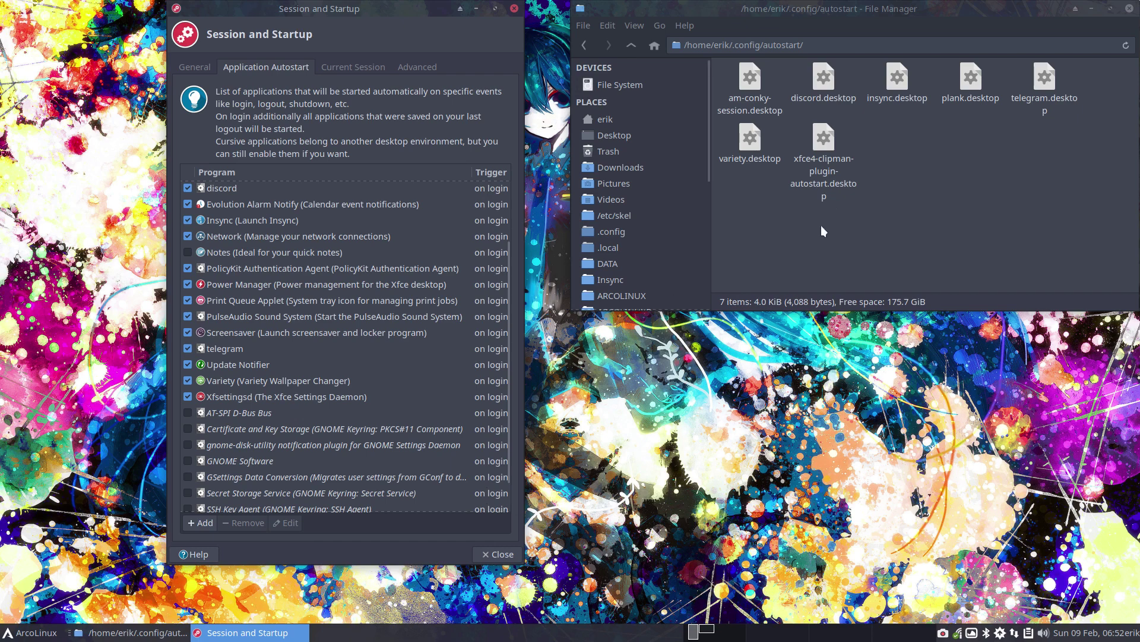
{"action": "left_click", "coordinate": [796, 227]}
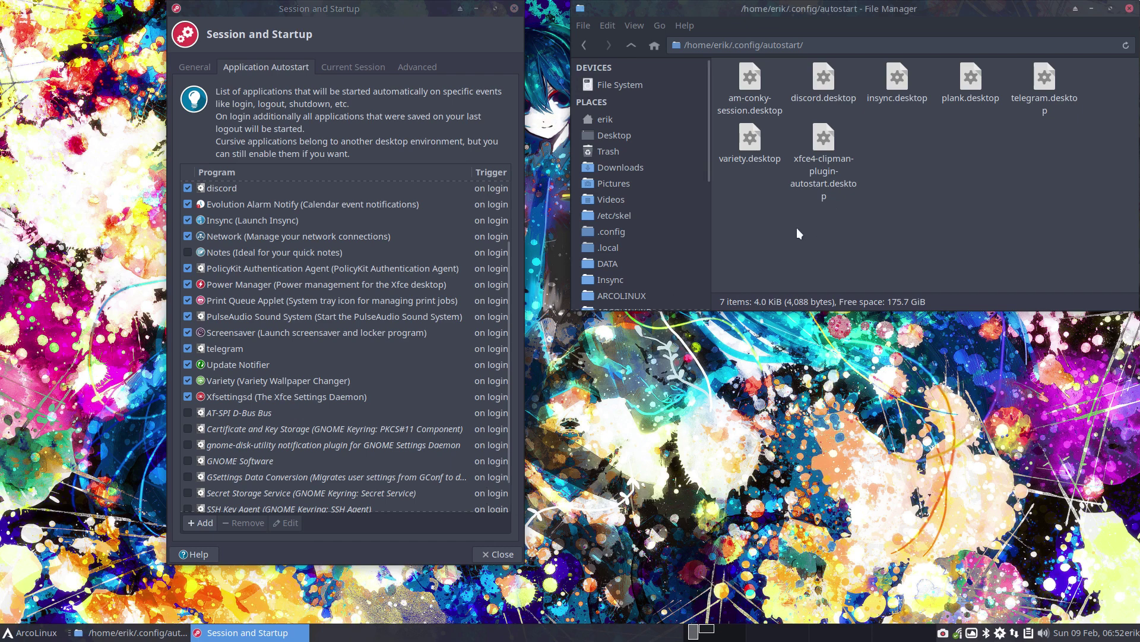
{"action": "left_click", "coordinate": [968, 81]}
{"action": "right_click", "coordinate": [968, 81]}
{"action": "left_click", "coordinate": [936, 226]}
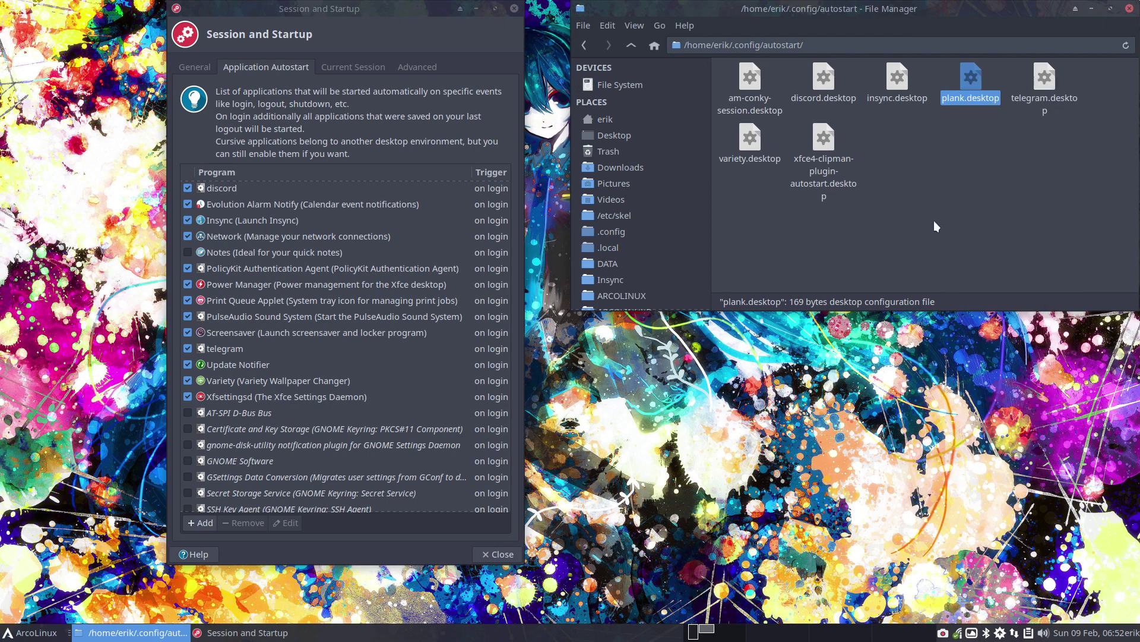
{"action": "left_click", "coordinate": [627, 84]}
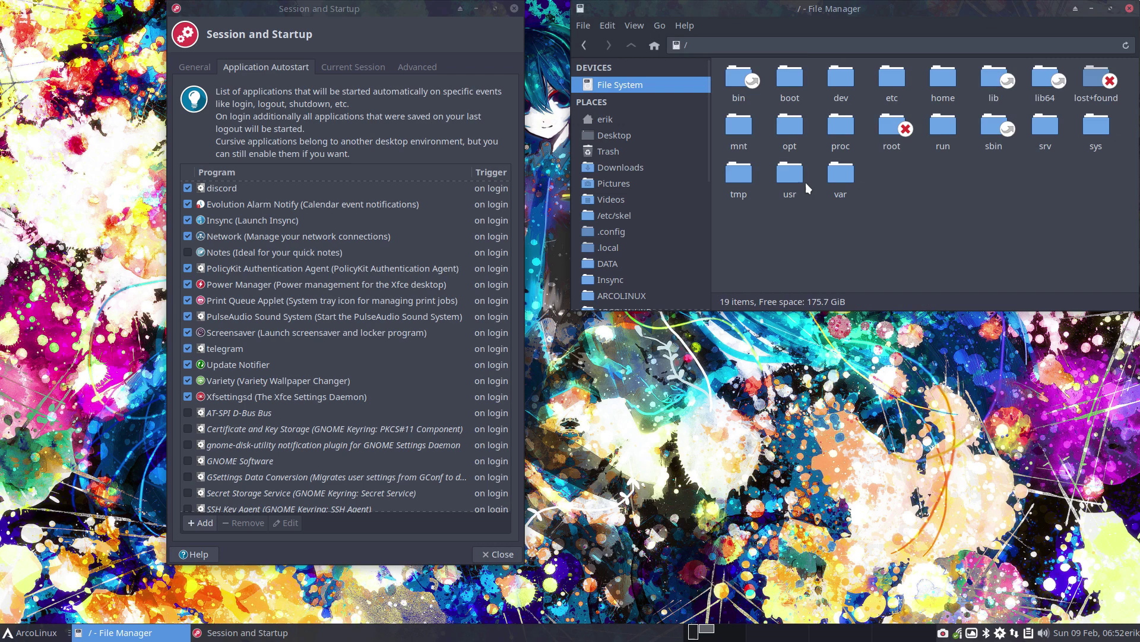
{"action": "double_click", "coordinate": [790, 174]}
{"action": "type", "text": "sha"}
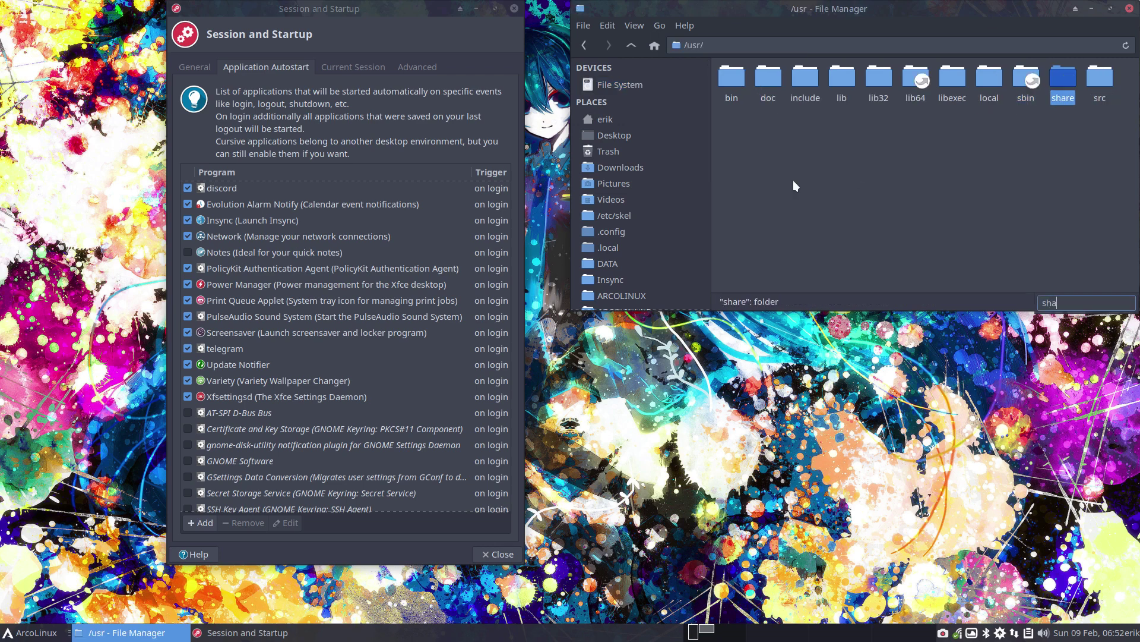
{"action": "key", "text": "Return"}
{"action": "type", "text": "appl"}
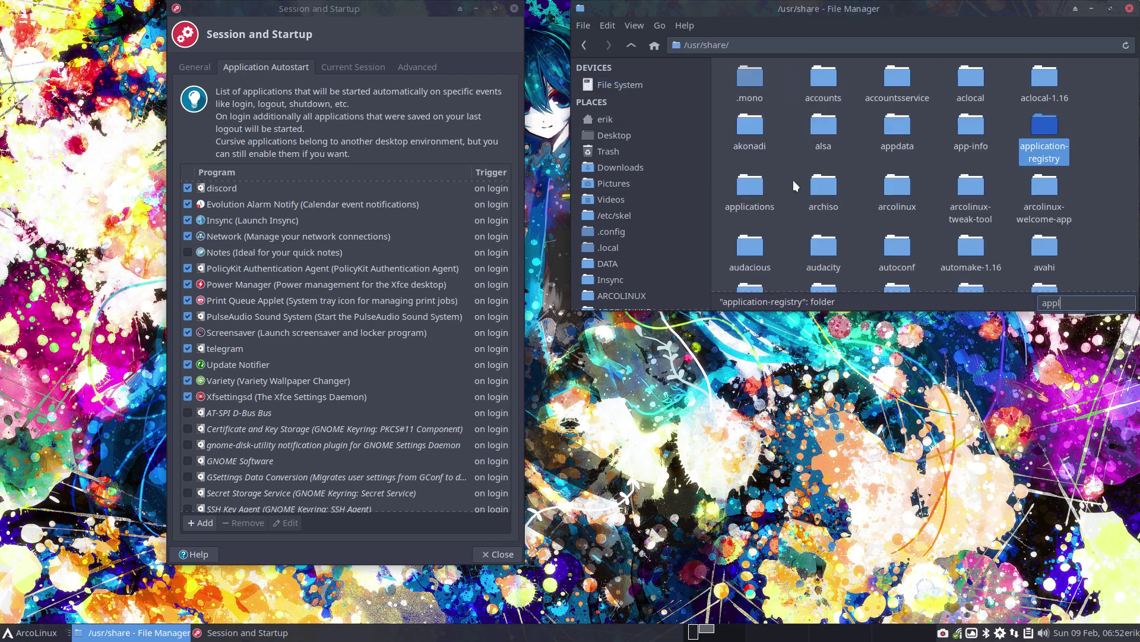
{"action": "double_click", "coordinate": [750, 191]}
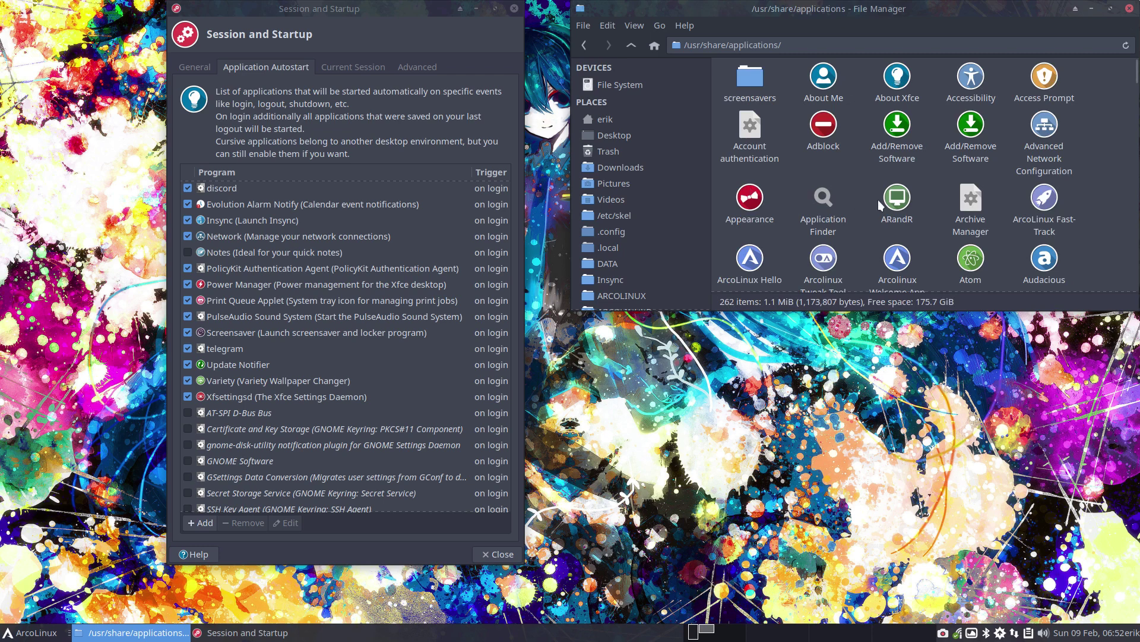
{"action": "scroll", "coordinate": [879, 204], "scroll_direction": "down", "scroll_amount": 5}
{"action": "scroll", "coordinate": [878, 200], "scroll_direction": "down", "scroll_amount": 3}
{"action": "scroll", "coordinate": [878, 199], "scroll_direction": "up", "scroll_amount": 2}
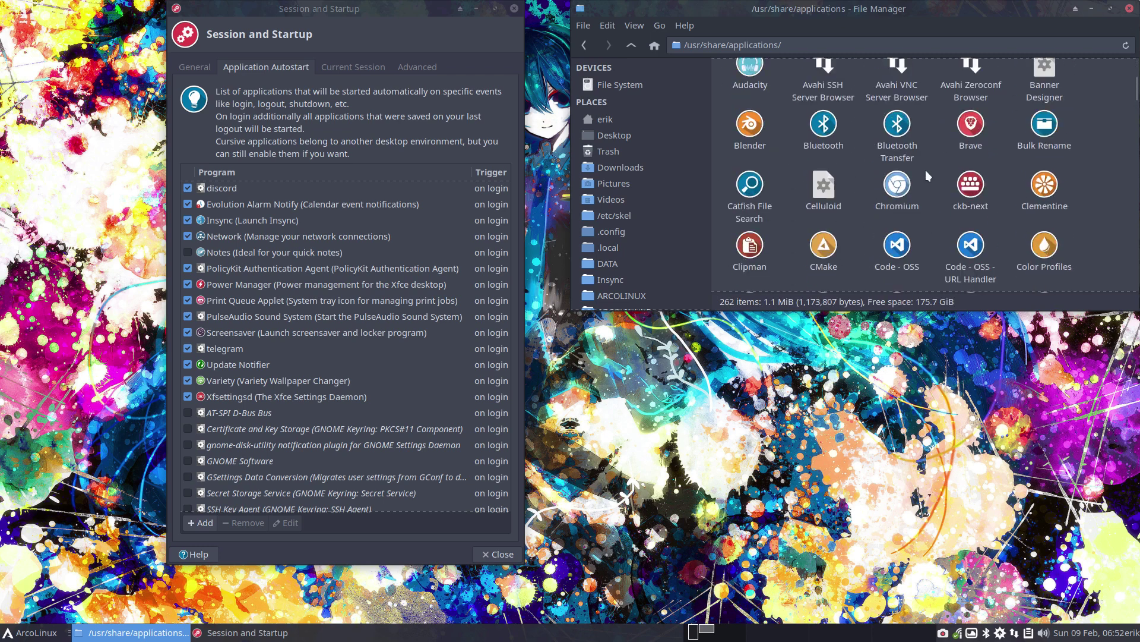
{"action": "left_click", "coordinate": [974, 123]}
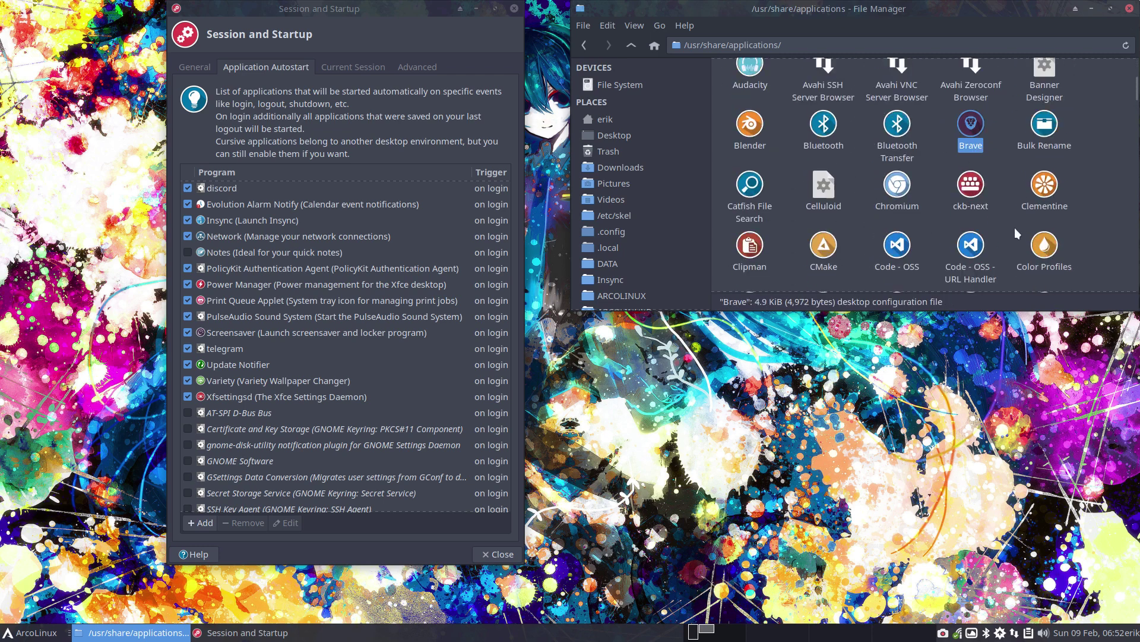
{"action": "left_click", "coordinate": [586, 46]}
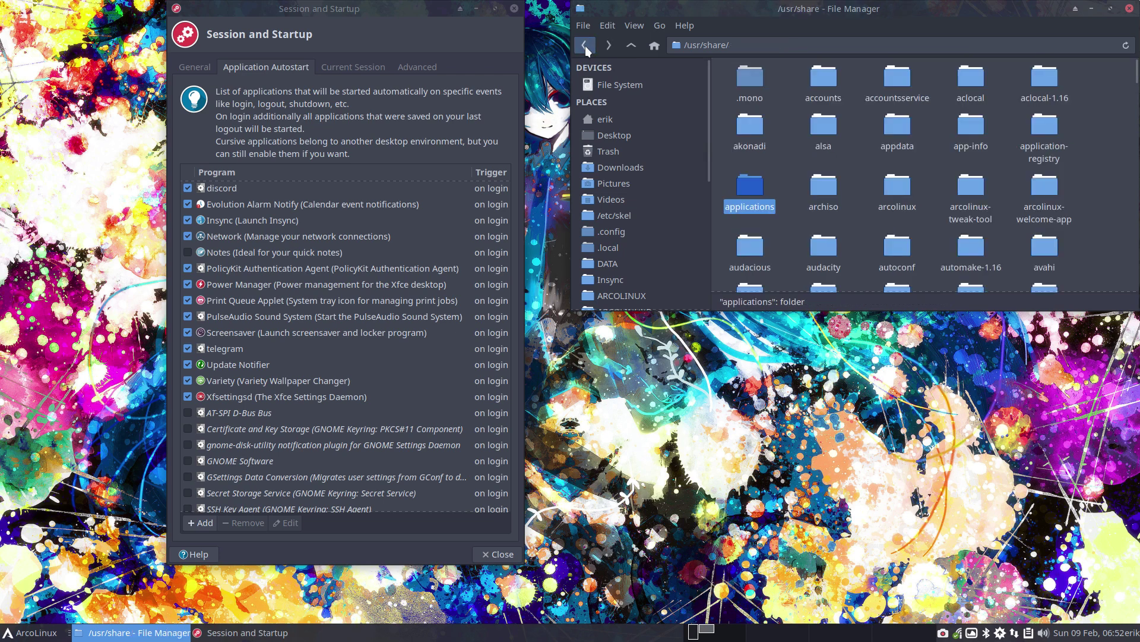
{"action": "left_click", "coordinate": [586, 45]}
{"action": "left_click", "coordinate": [585, 45]}
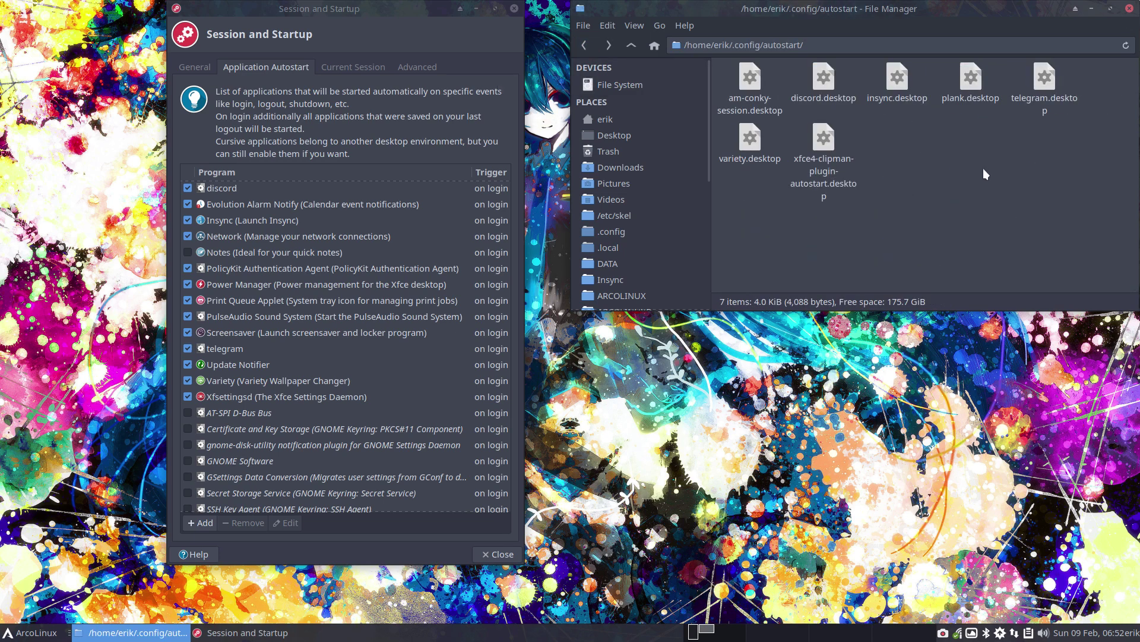
- Paste brave-browser.desktop into the autostart folder, then delete it again
{"action": "key", "text": "ctrl+v"}
{"action": "left_click", "coordinate": [883, 250]}
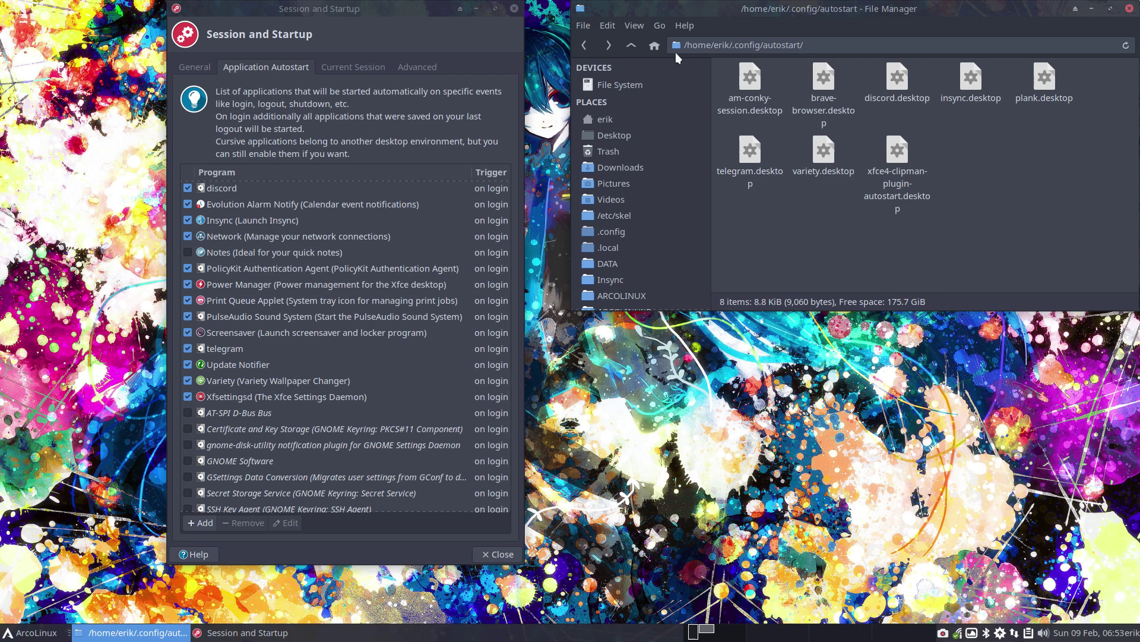
{"action": "left_click", "coordinate": [824, 79]}
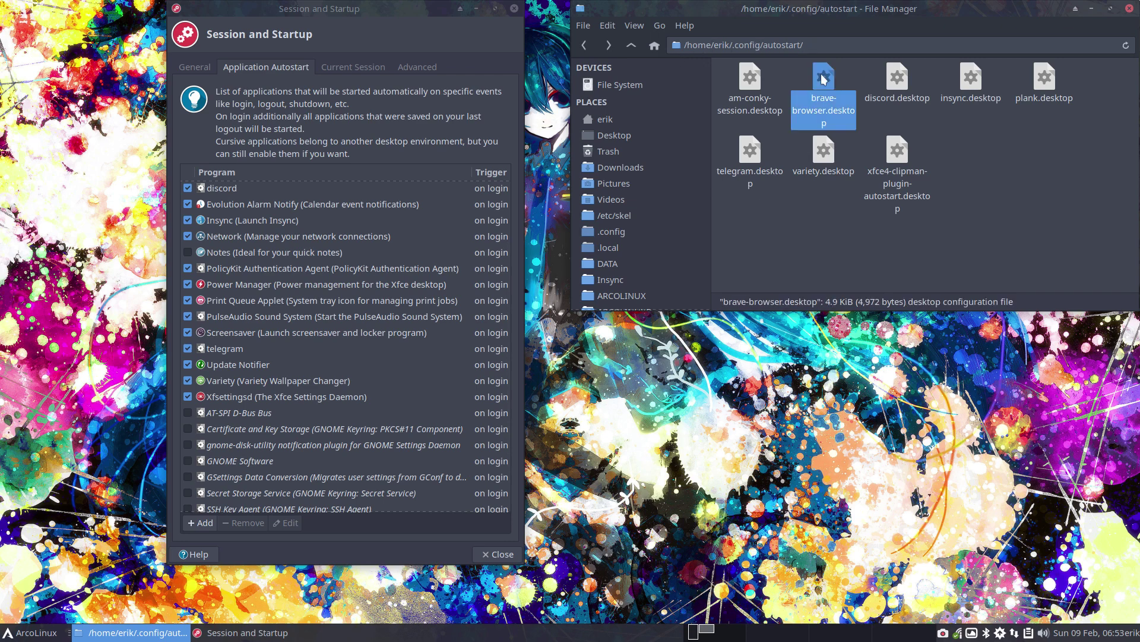
{"action": "key", "text": "Delete"}
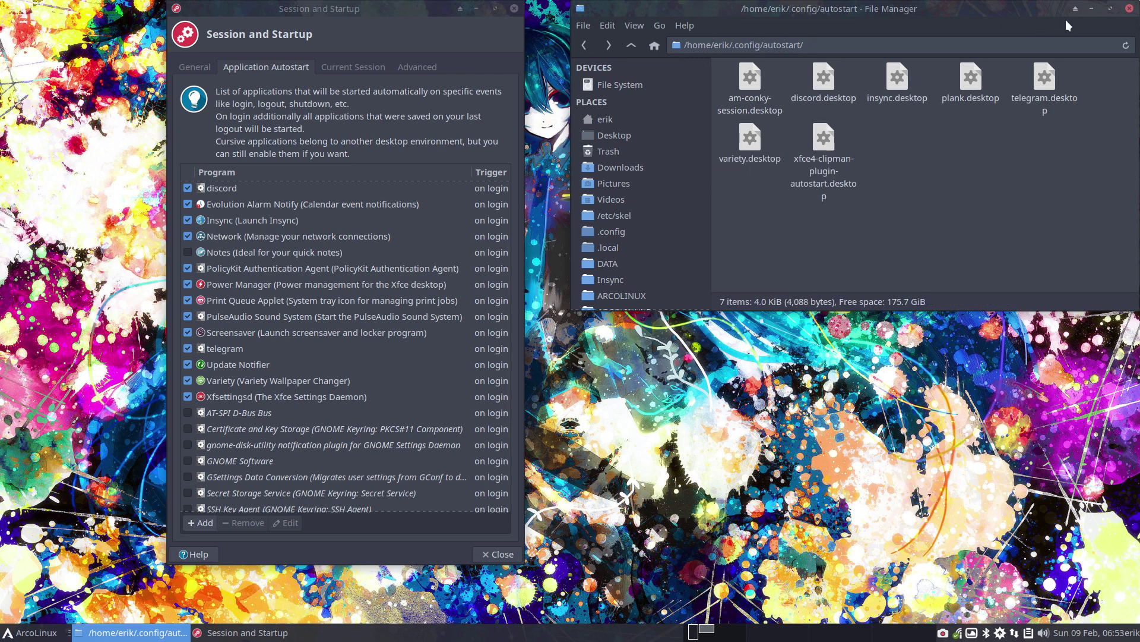
- Close Thunar and the Session and Startup window, leaving the bare desktop
{"action": "left_click", "coordinate": [1130, 9]}
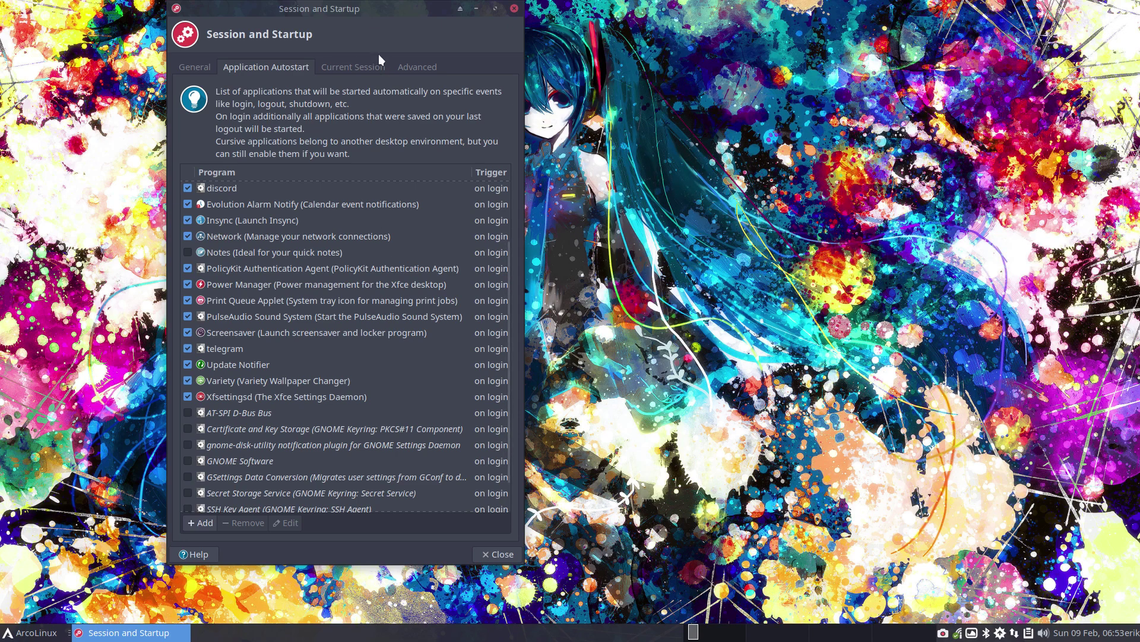
{"action": "left_click_drag", "start_coordinate": [343, 8], "coordinate": [354, 51]}
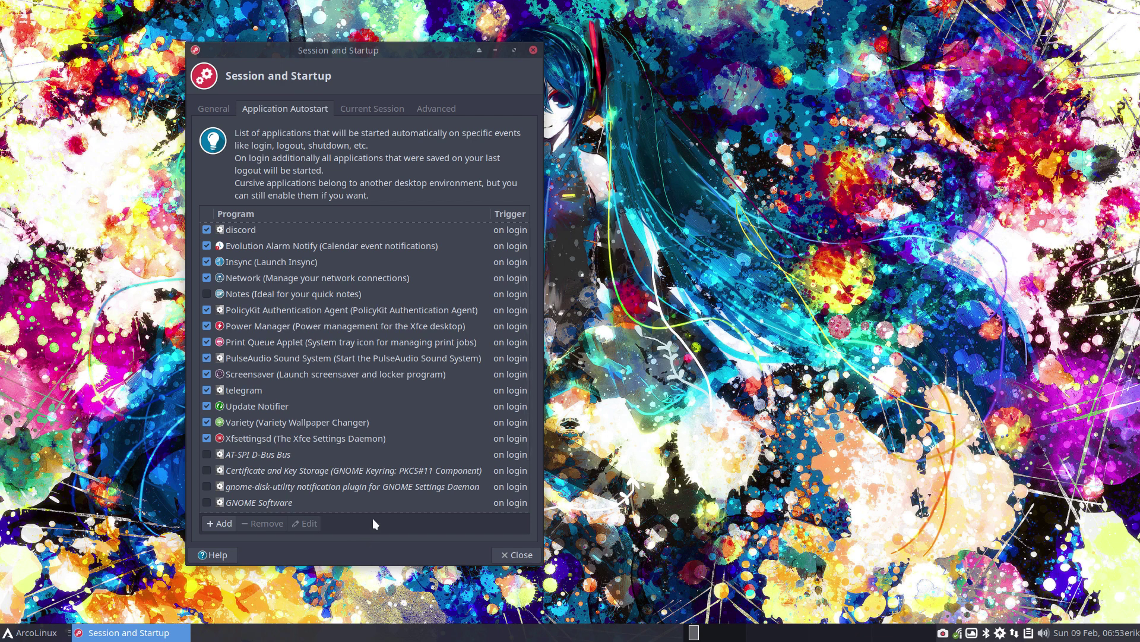
{"action": "left_click", "coordinate": [534, 50]}
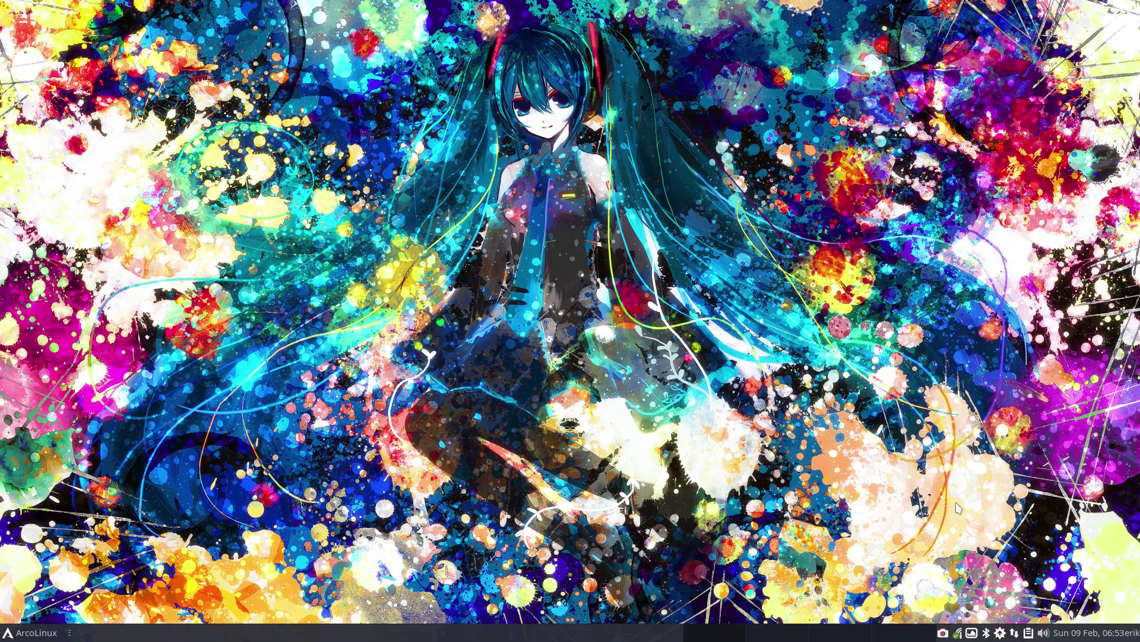